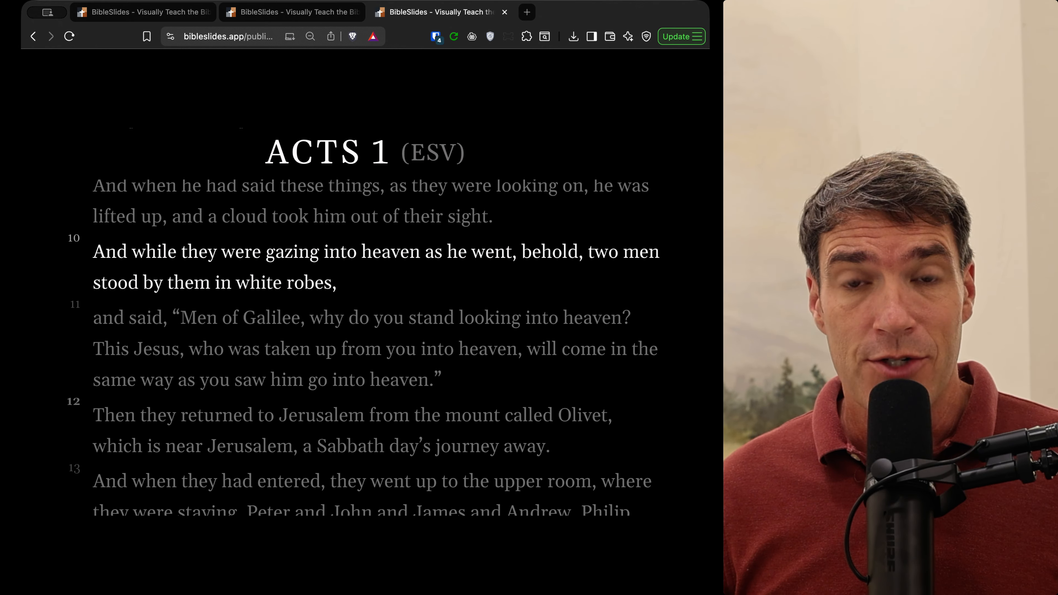
Step: Advance the slideshow past the last Acts 1 verse slide to the closing logo slide
key("Right")
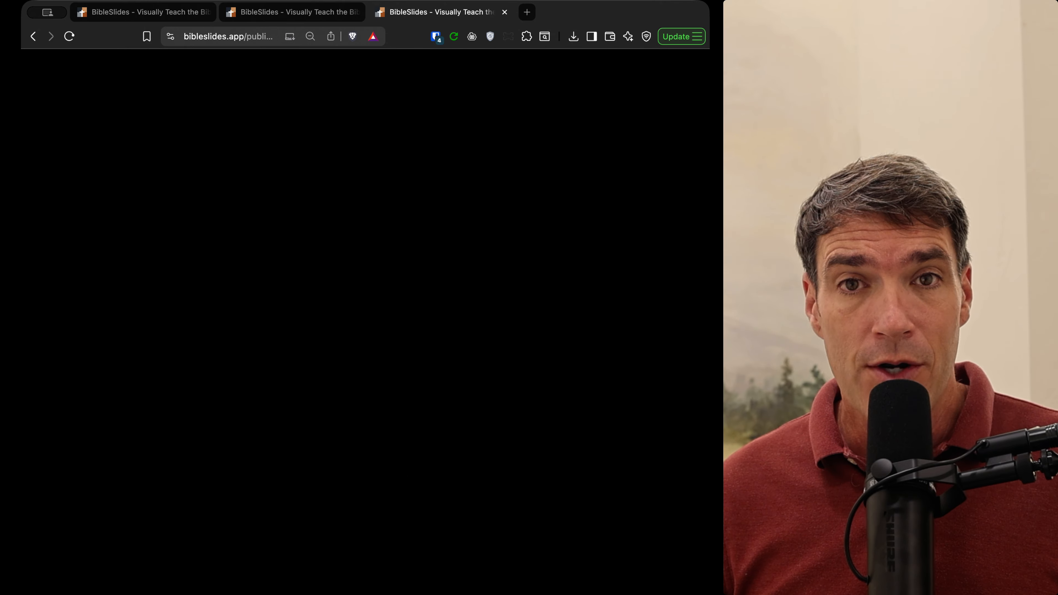
key("Right")
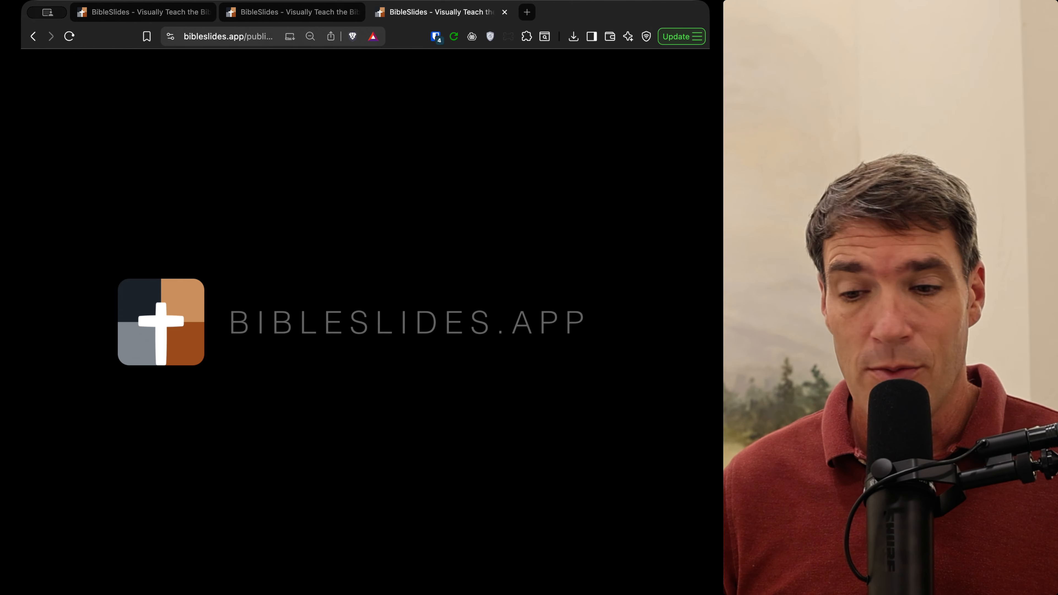
Step: Switch to the Acts 2:14-21 presentation and open, then close, its title image editor without changes
left_click(286, 16)
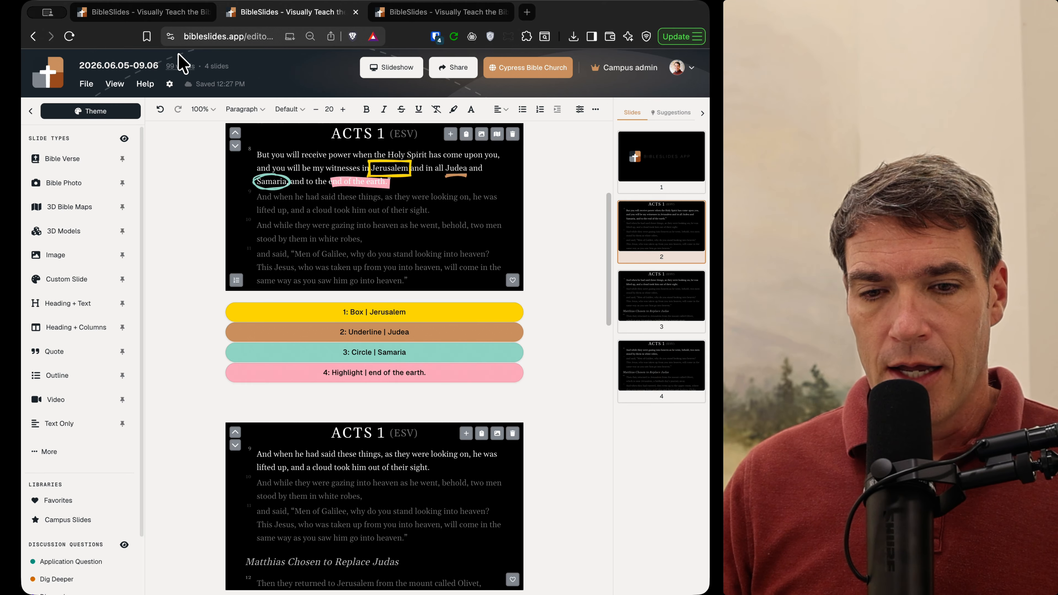
left_click(152, 16)
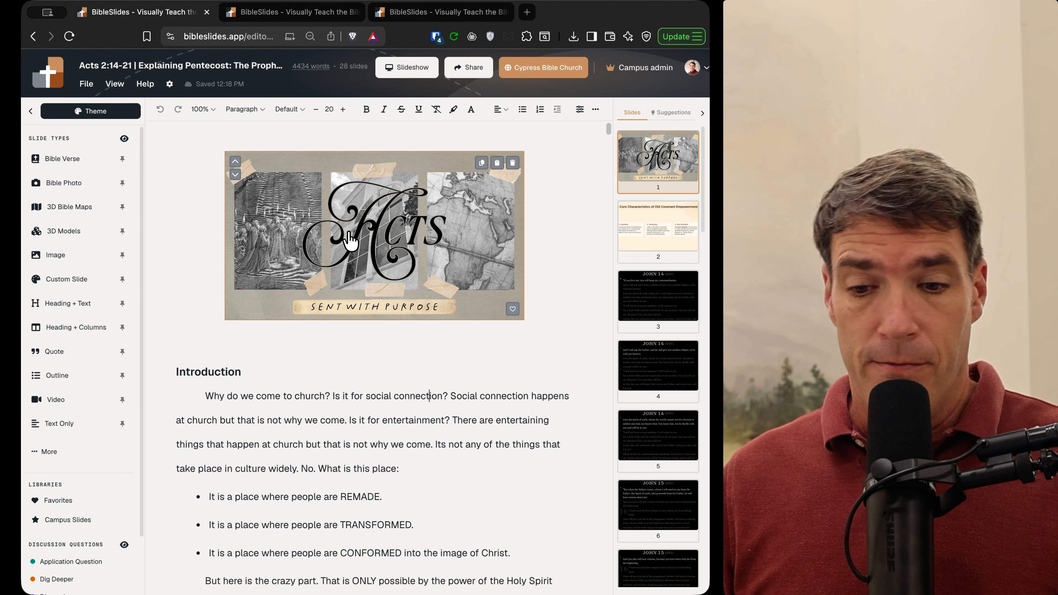
double_click(350, 242)
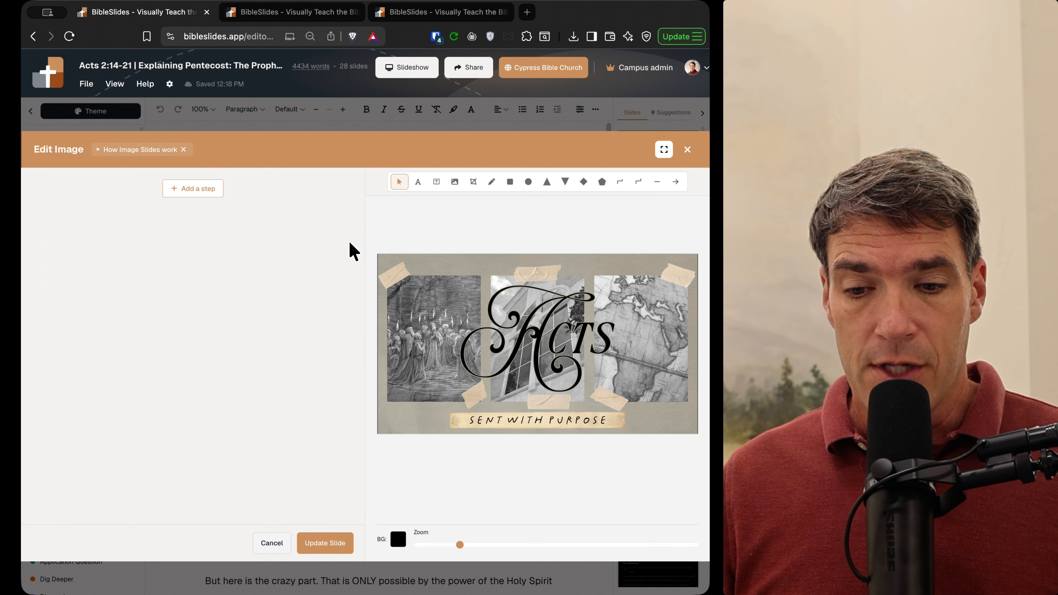
left_click(687, 150)
Step: Browse the Acts 2 deck's sermon notes and slides 3 and 5, then return to the new sermon deck
scroll(385, 354, "down", 2)
scroll(386, 352, "down", 15)
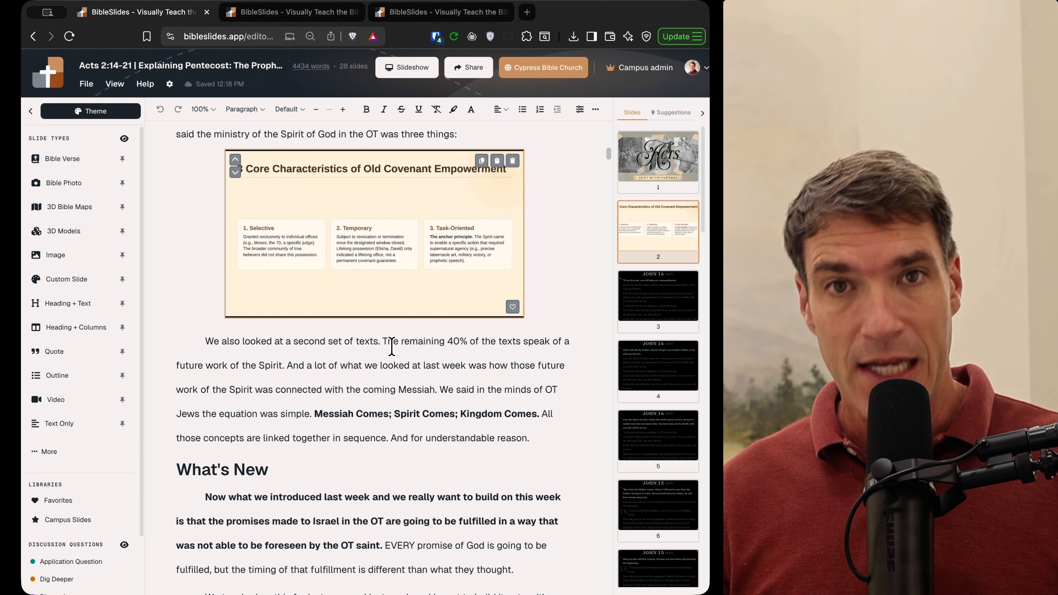
left_click(400, 417)
scroll(400, 417, "down", 9)
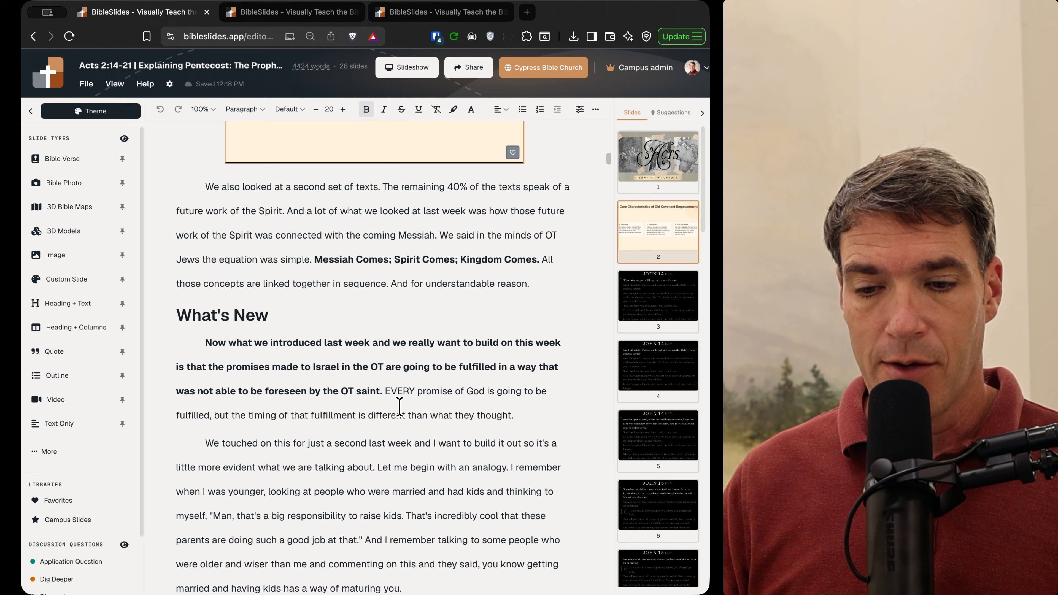
left_click(670, 291)
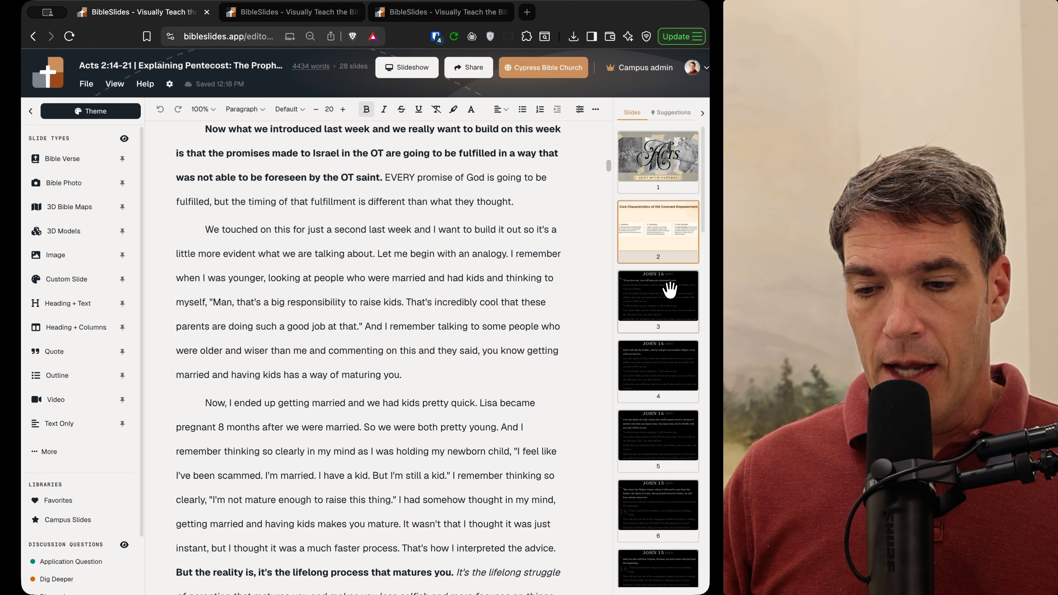
left_click(655, 429)
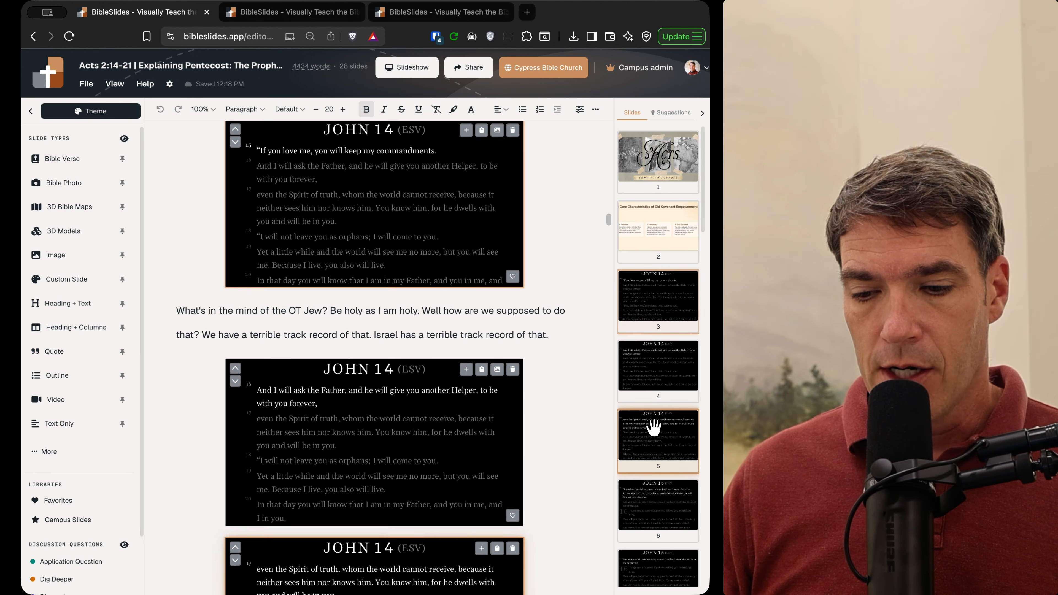
scroll(632, 350, "down", 4)
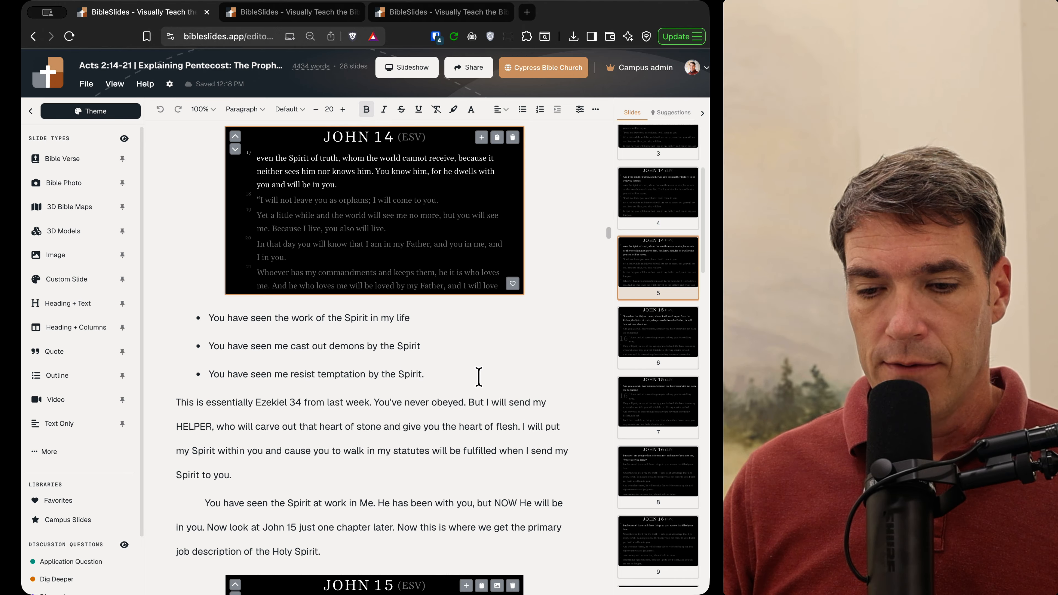
left_click(409, 358)
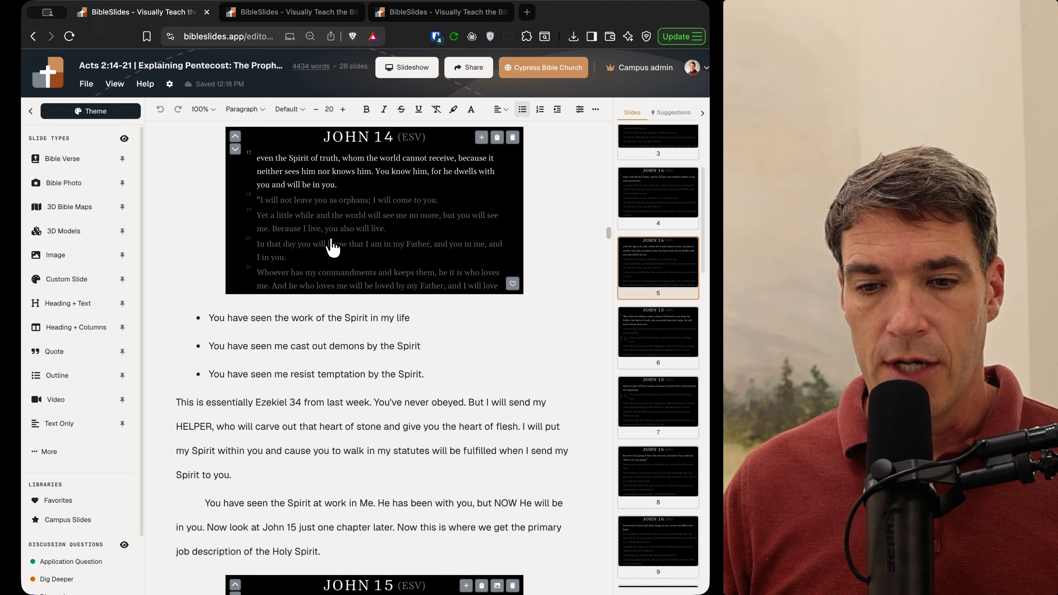
left_click(271, 17)
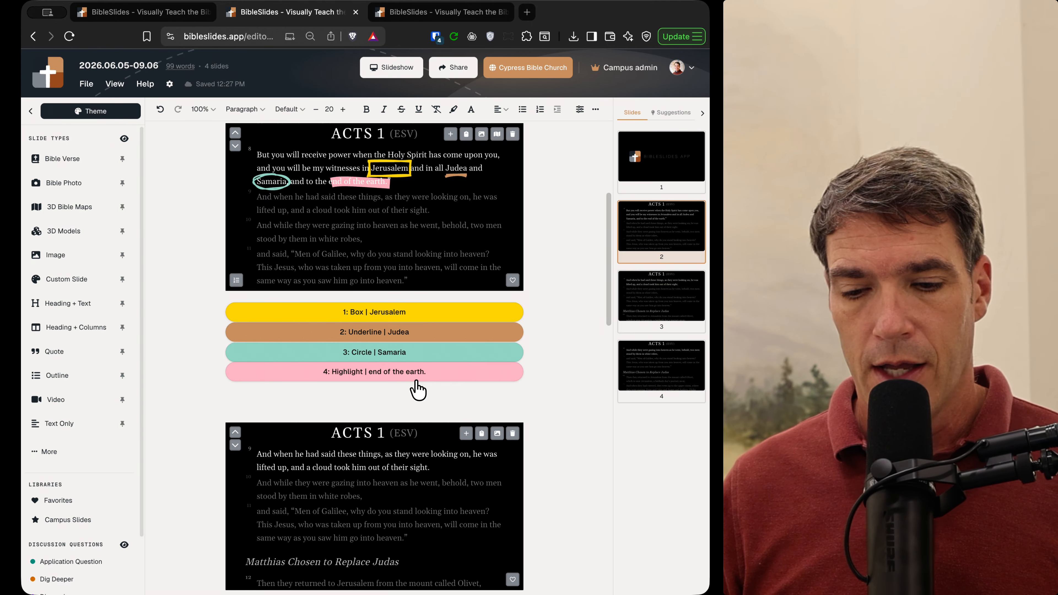
Step: Create a Bible Verse slide for 'jn 3.16' (John 3:16, ESV) in the deck
scroll(410, 385, "down", 10)
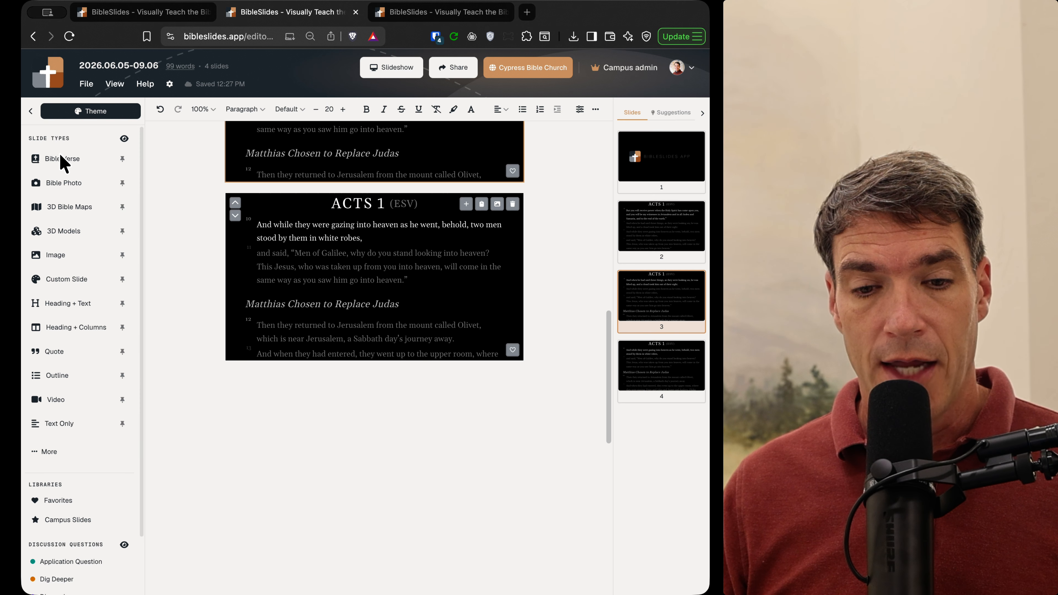
left_click(65, 162)
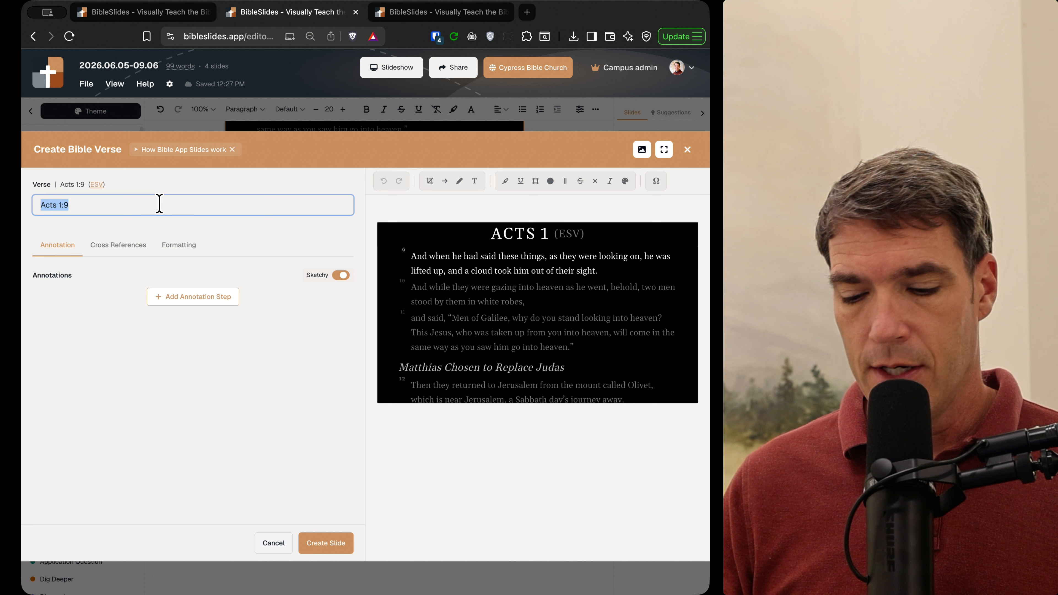
type("jn 3.16")
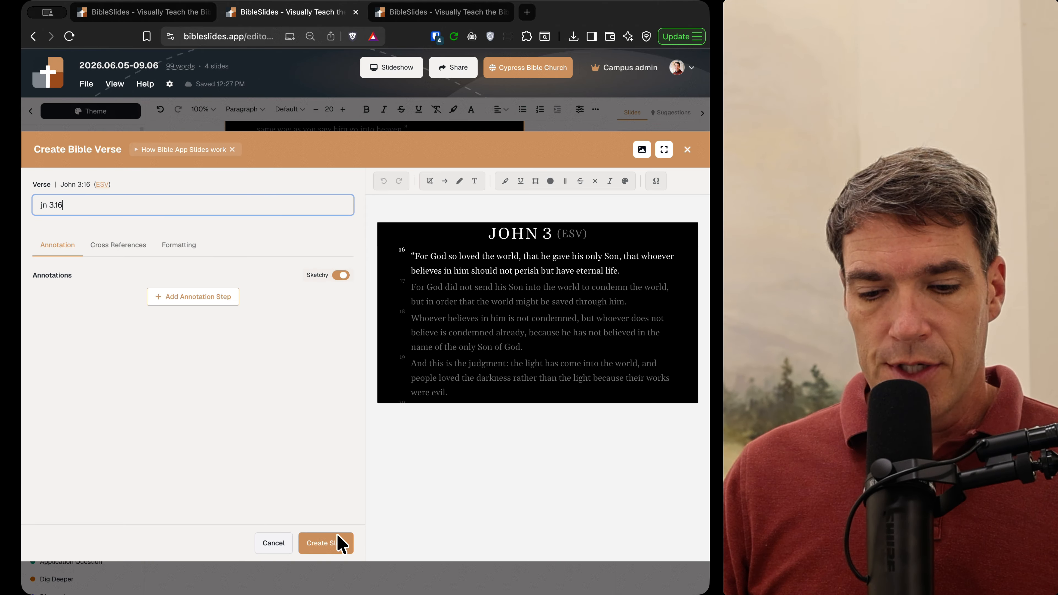
left_click(327, 545)
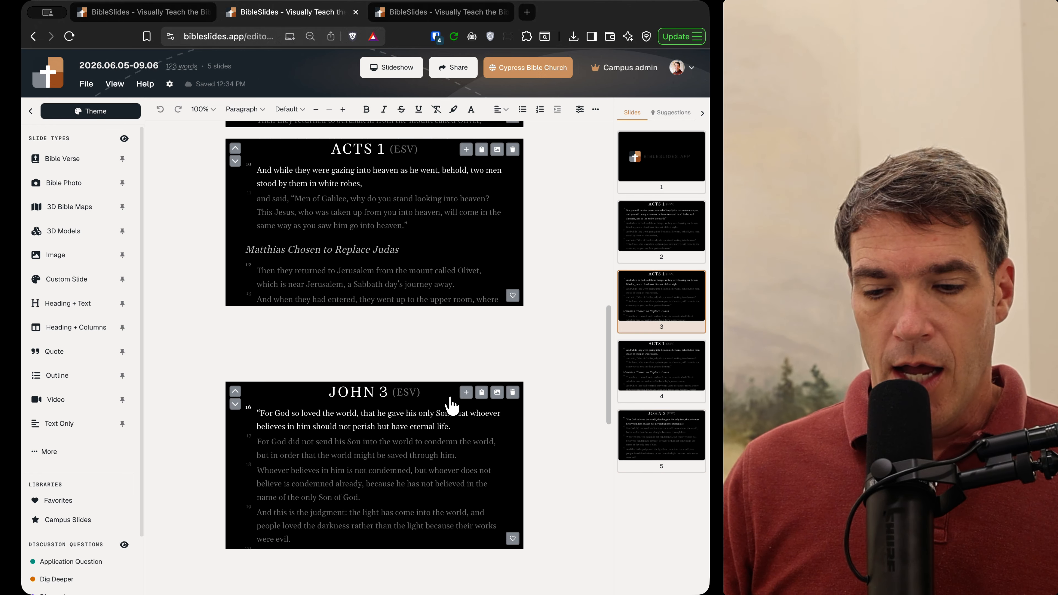
Step: Add two more John 3 slides after the John 3:16 slide, continuing at verses 17 and 18
left_click(466, 394)
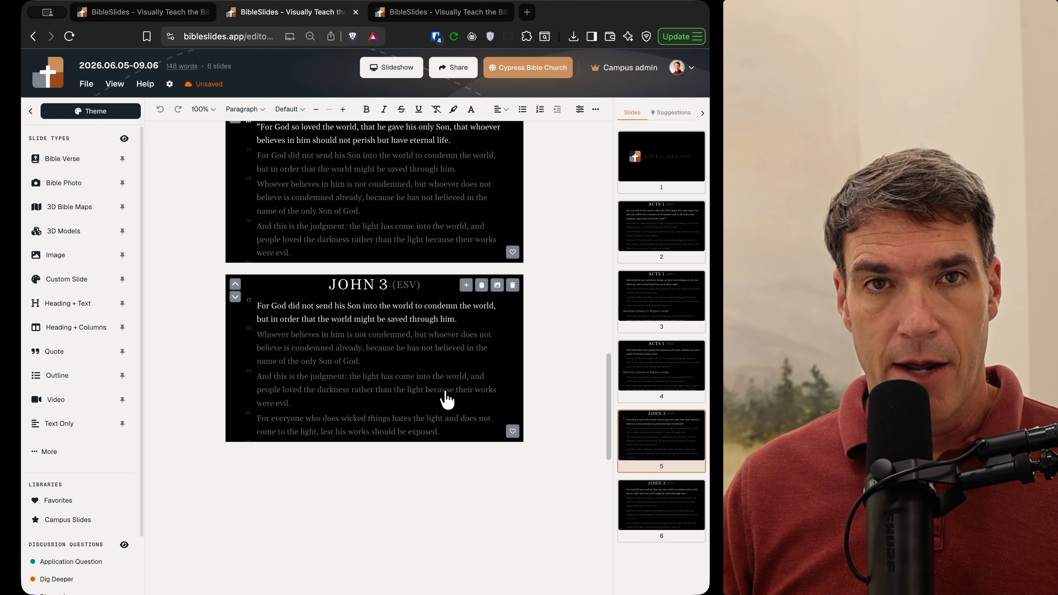
left_click(466, 285)
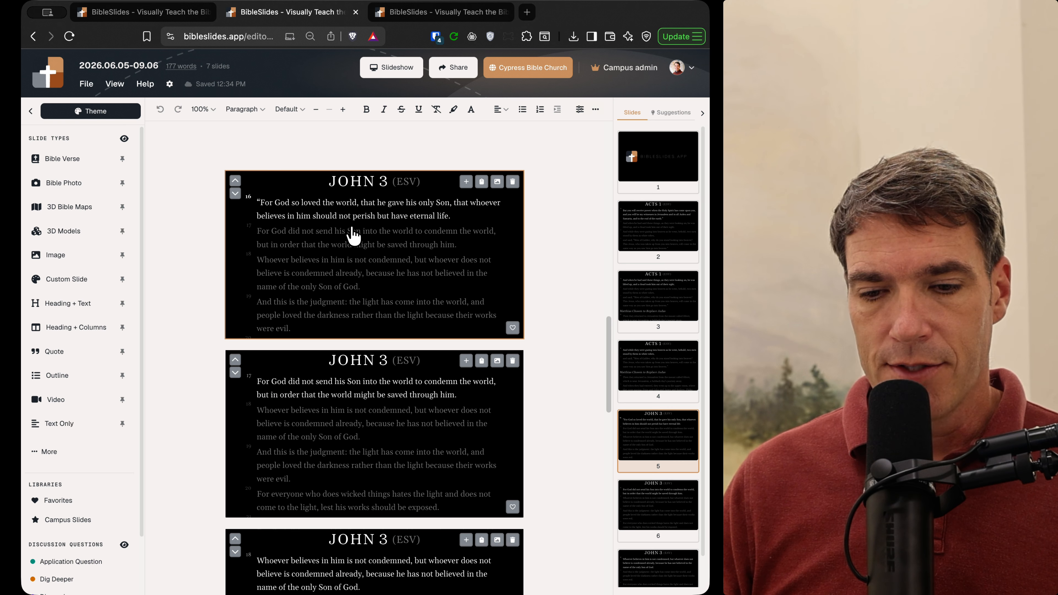
Step: Draw a box annotation around 'the world' on the John 3:16 slide and update it
left_click(368, 236)
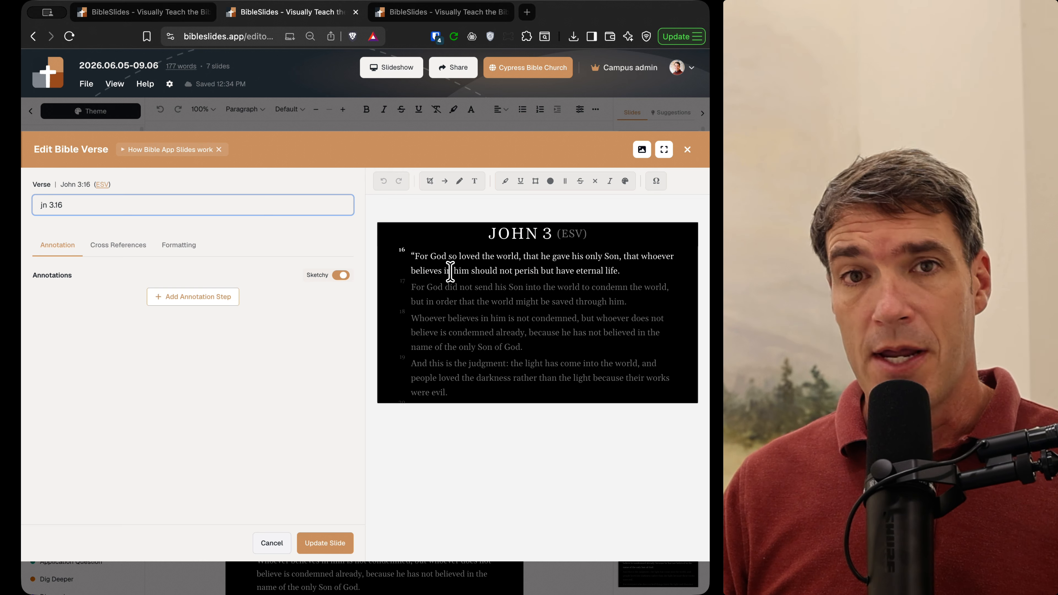
left_click_drag(482, 257, 519, 255)
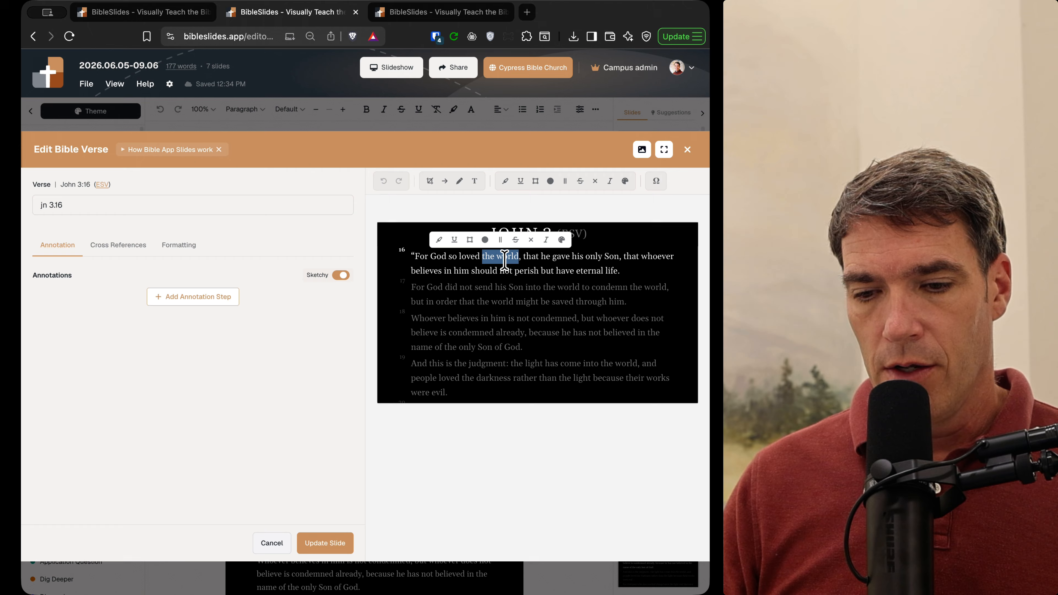
left_click(470, 240)
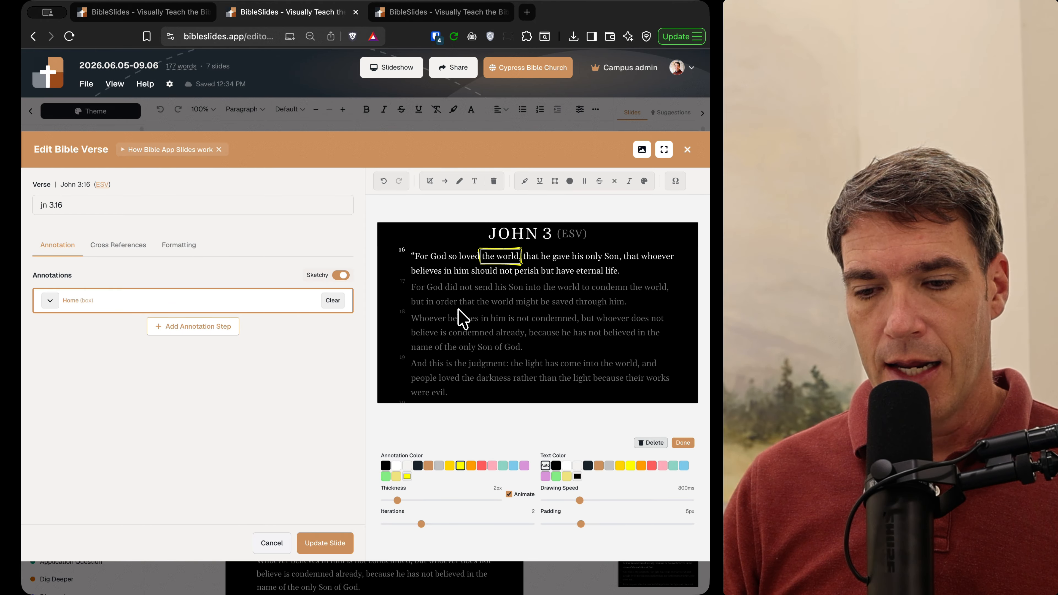
left_click(329, 542)
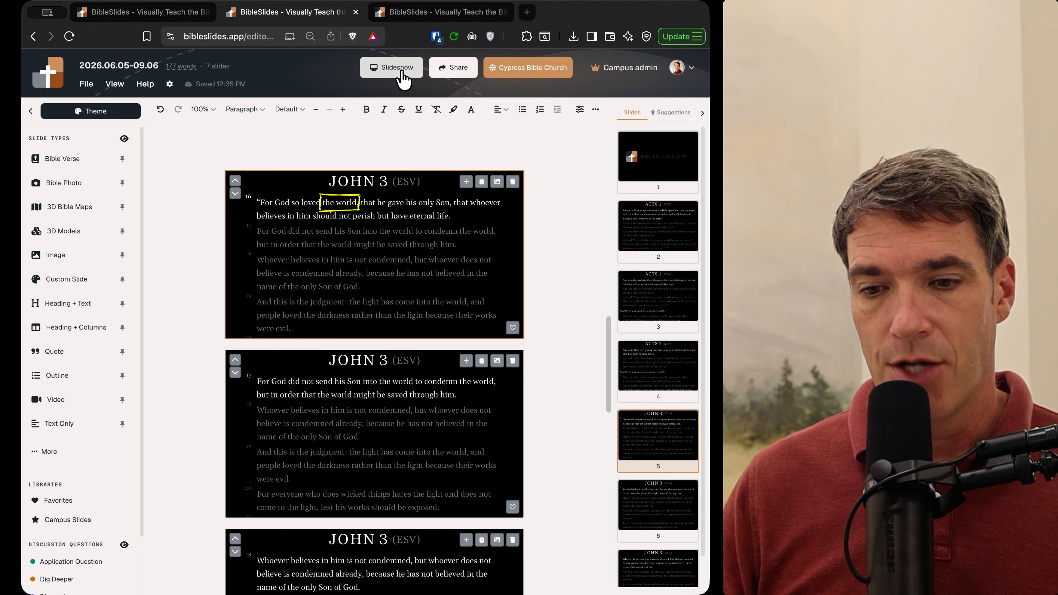
Step: Run the slideshow in Practice mode with the tablet simulator
left_click(387, 77)
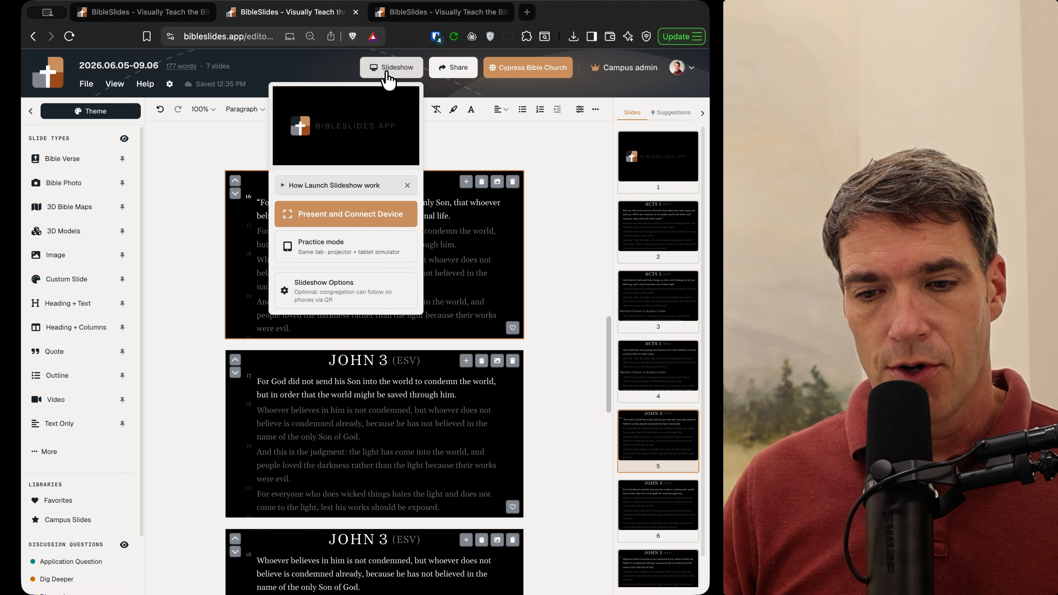
left_click(332, 249)
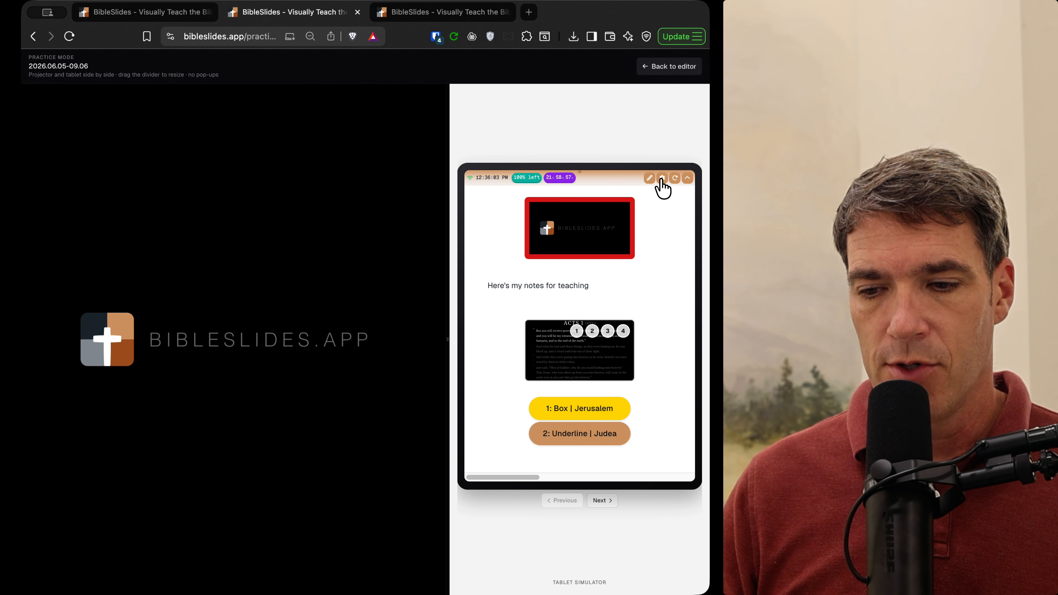
Step: In tablet Settings, set Text Size 80%, Slide Size 75% and 20px margins, then close
left_click(662, 178)
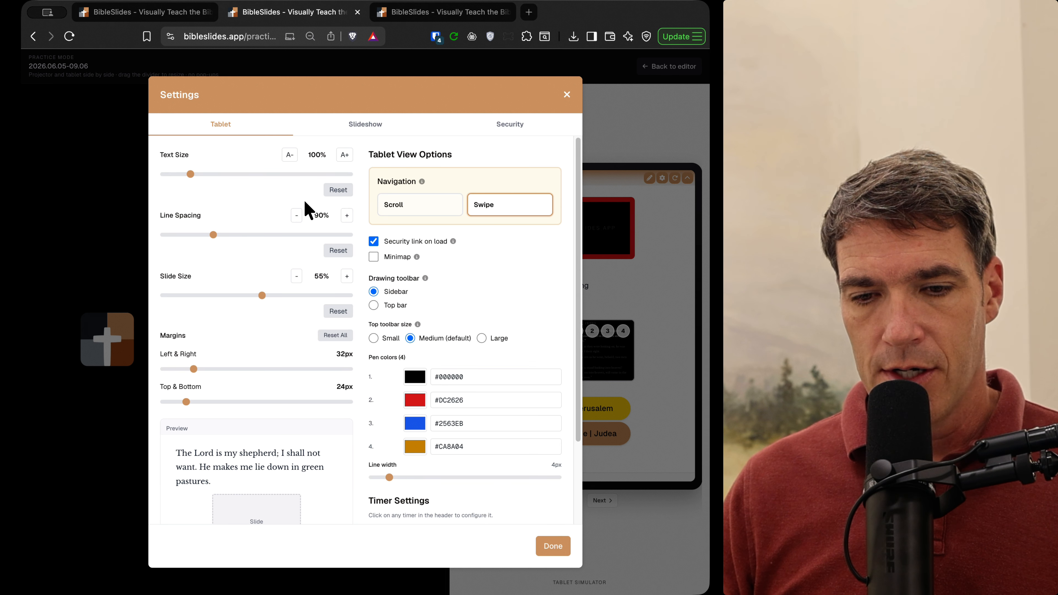
left_click(344, 156)
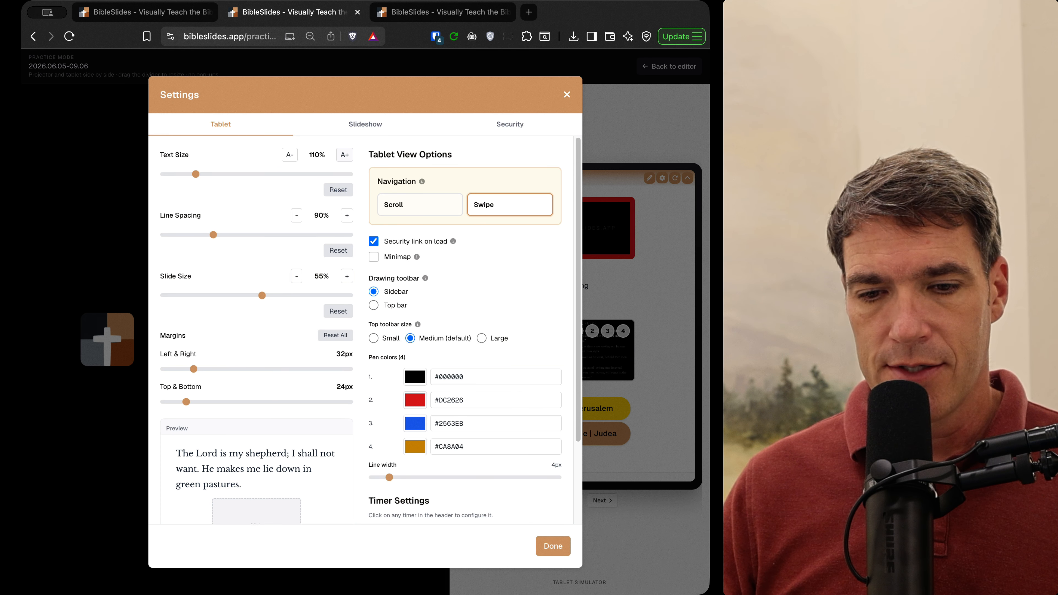
left_click(343, 157)
left_click(290, 156)
left_click(291, 156)
left_click(290, 156)
left_click(291, 156)
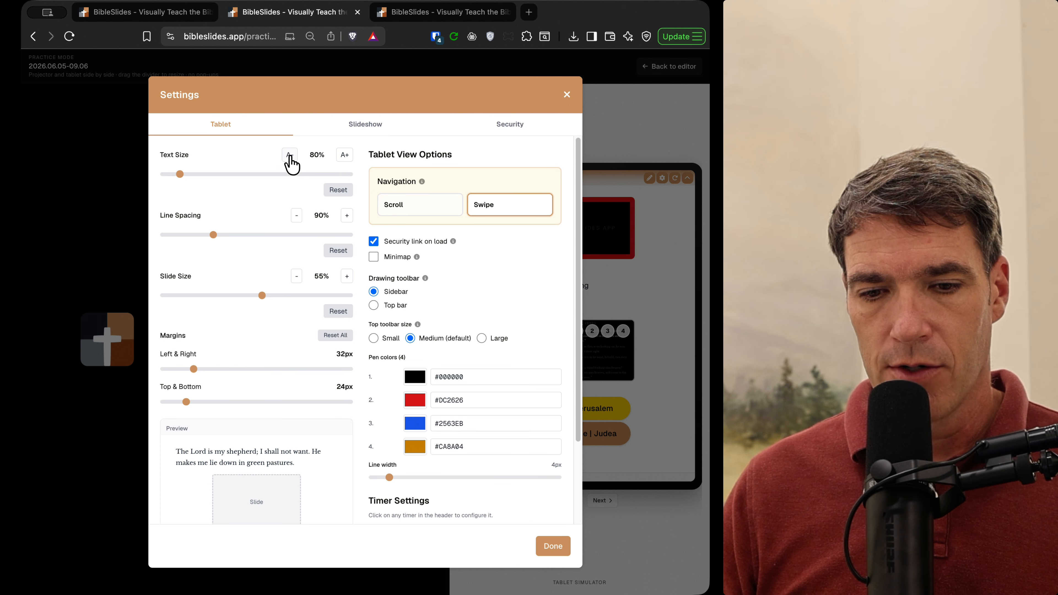
left_click(347, 276)
left_click(347, 277)
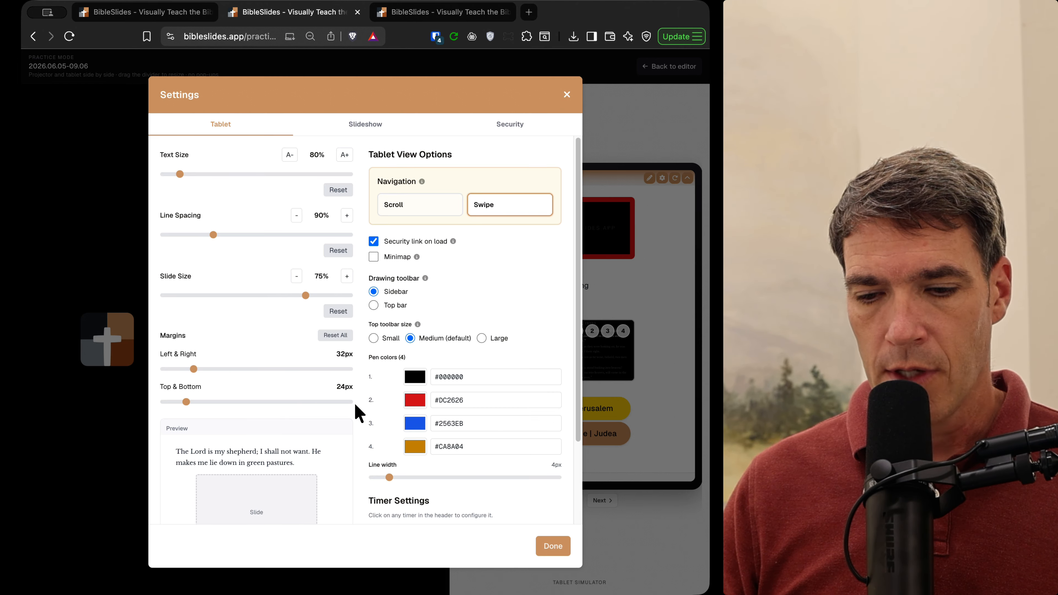
left_click_drag(194, 369, 182, 403)
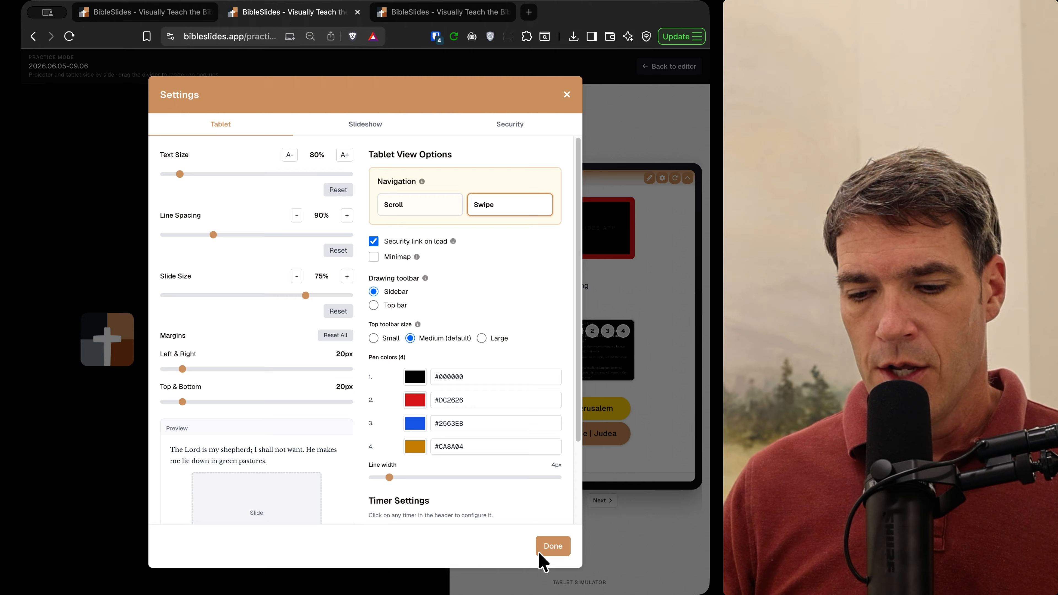
left_click(553, 546)
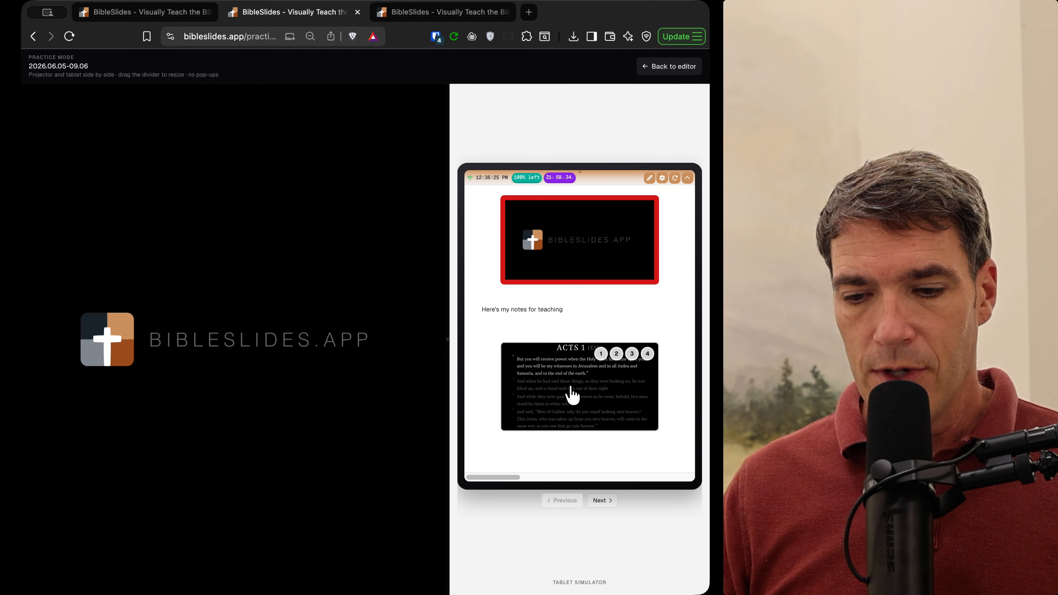
Step: Make Acts 1 current on the projector and trigger the '1: Box | Jerusalem' tablet cue
left_click(572, 394)
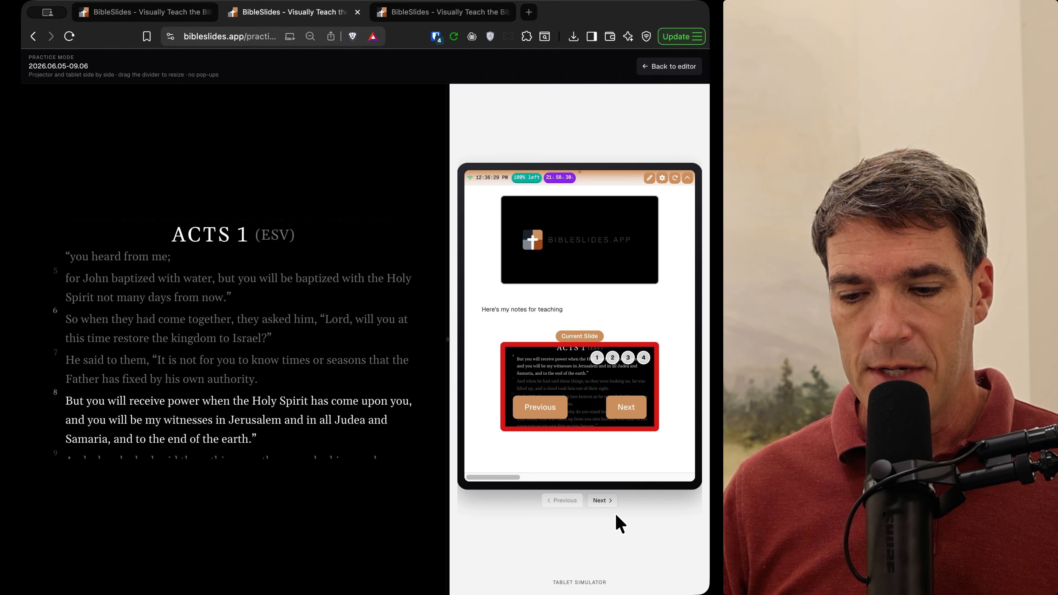
left_click(600, 500)
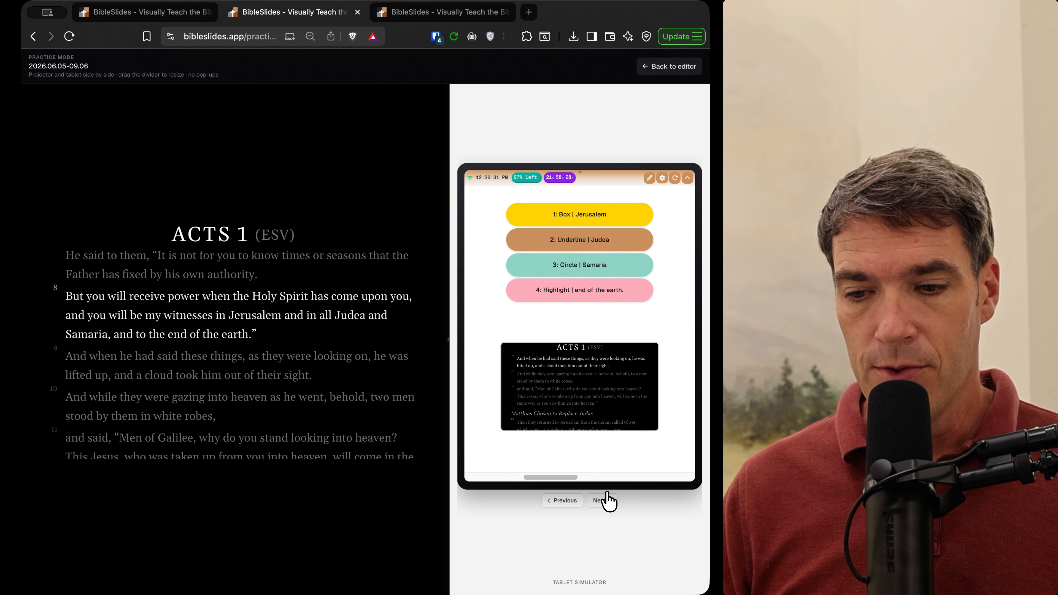
left_click(611, 216)
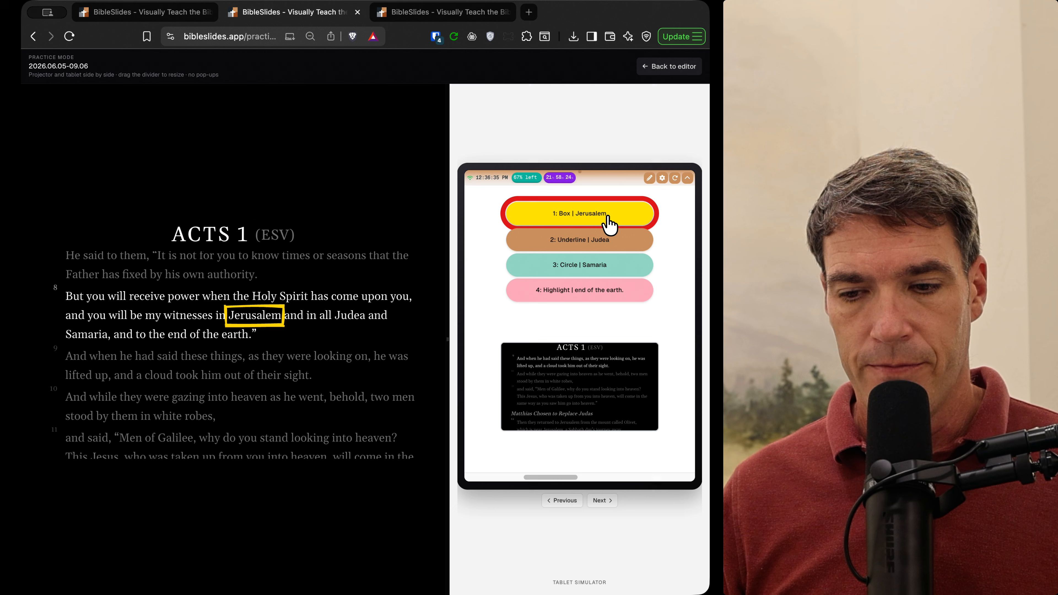